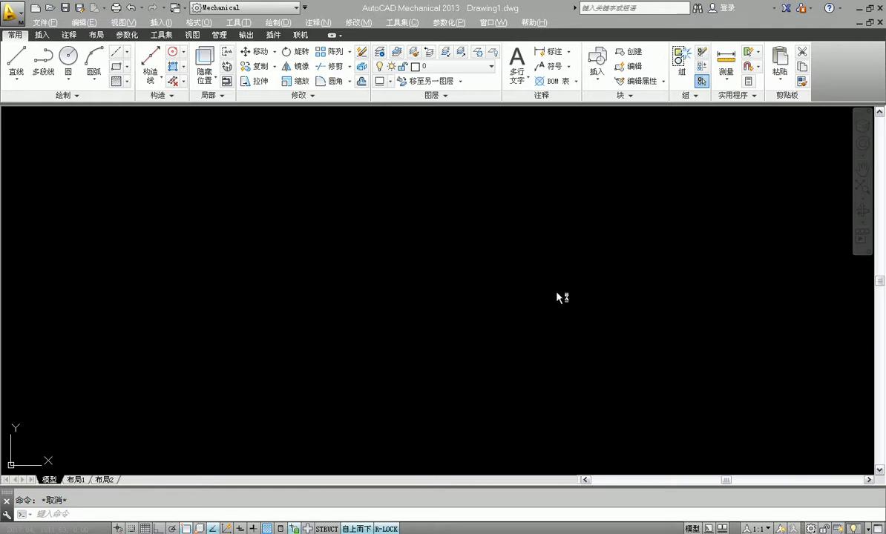
# Review the drafting standard in Options and leave it set to ISO.
pyautogui.click(523, 273)
pyautogui.write('op')
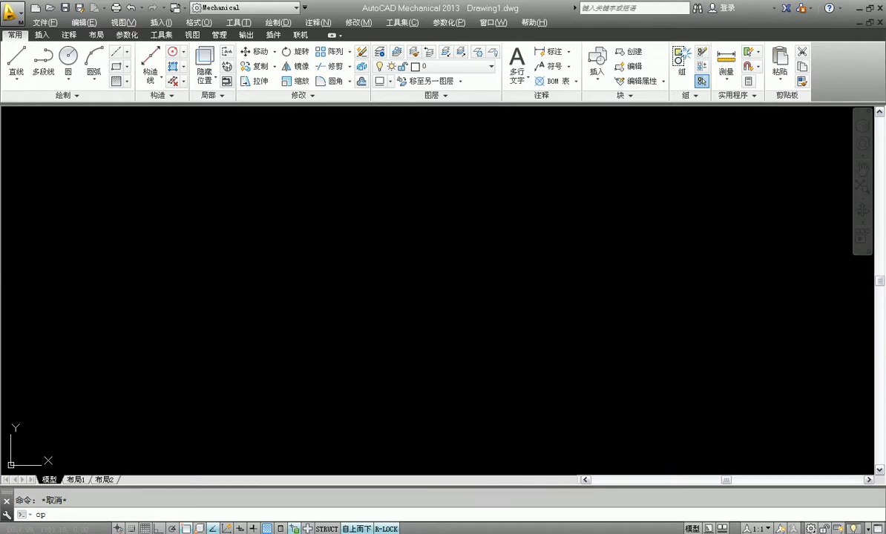
pyautogui.press('Return')
pyautogui.click(610, 127)
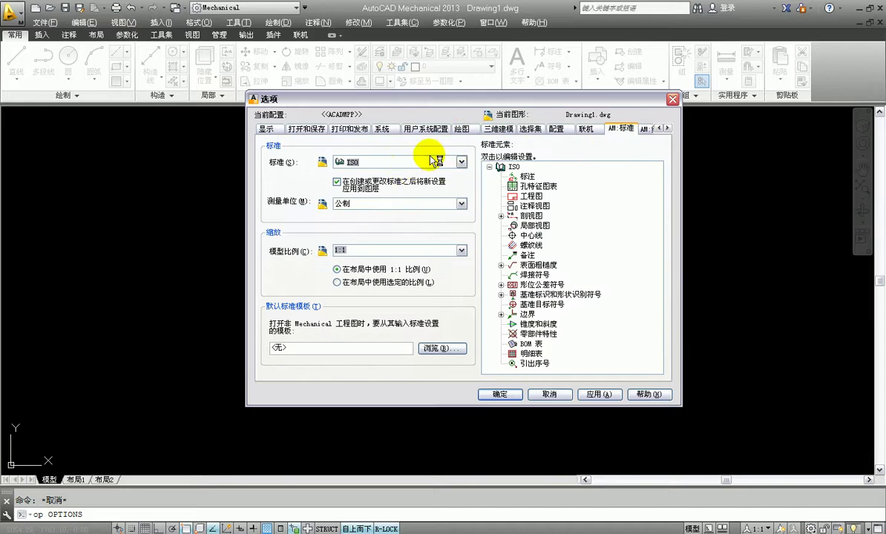
pyautogui.click(460, 161)
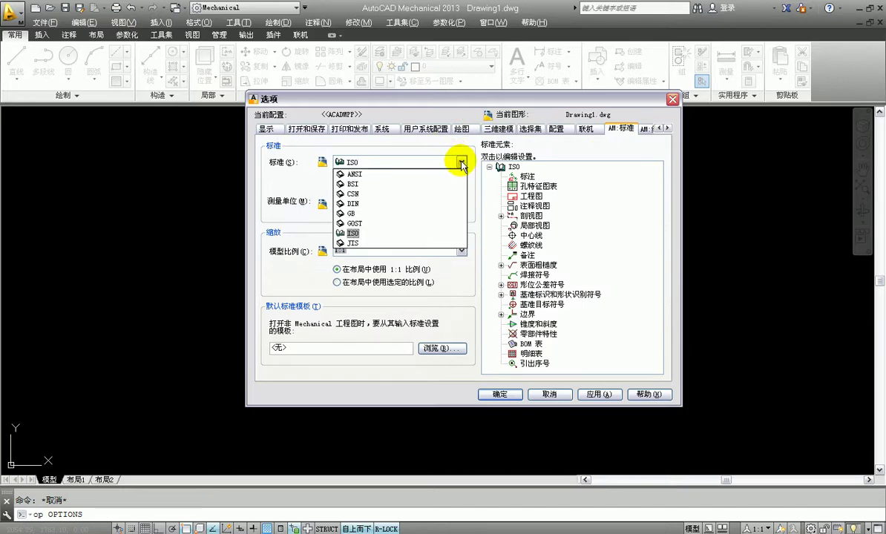
pyautogui.click(461, 162)
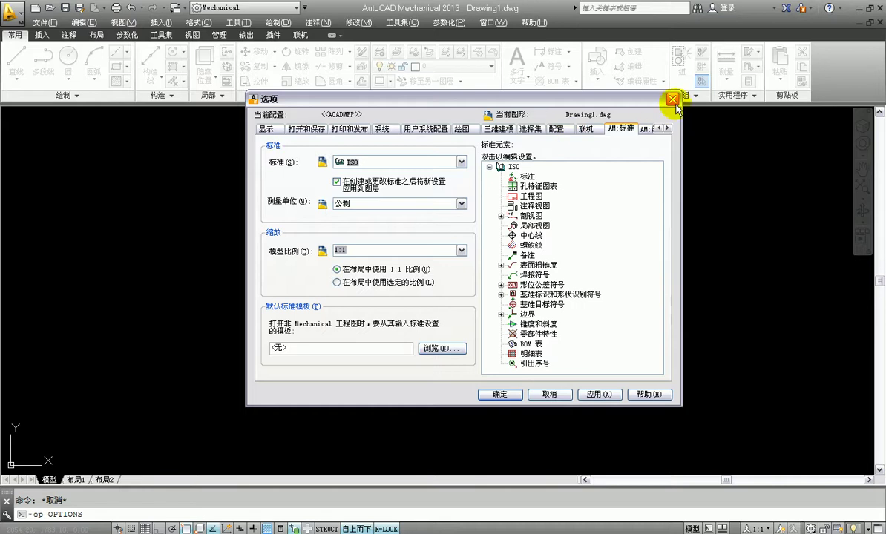
pyautogui.click(672, 100)
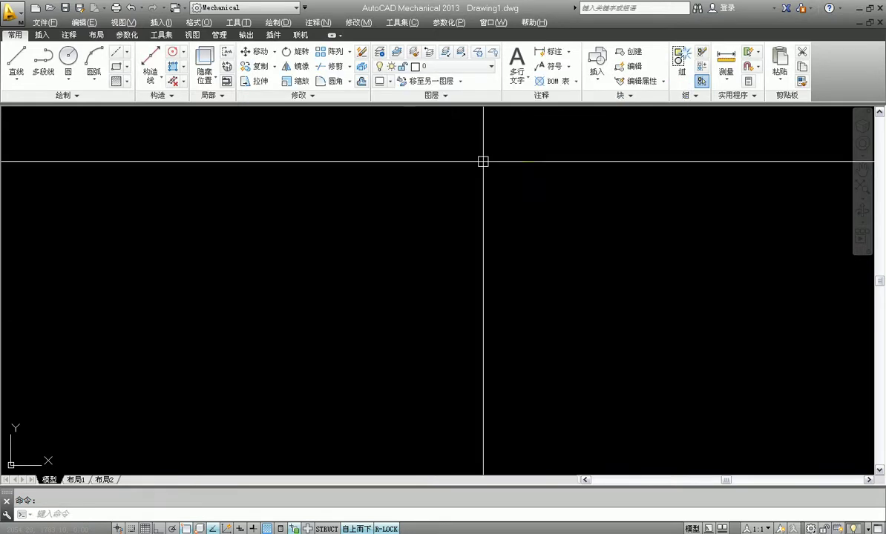
# Start a new drawing from the am_gb.dwt template.
pyautogui.click(35, 9)
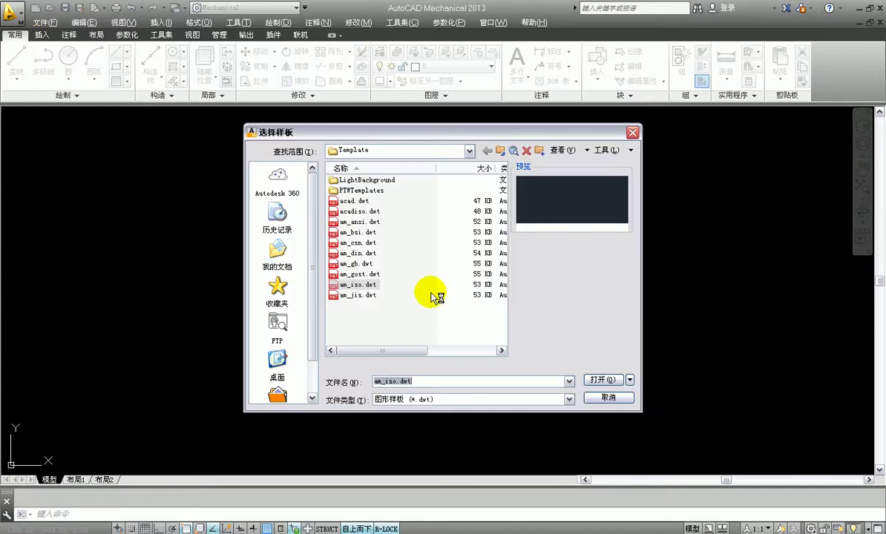
pyautogui.click(357, 264)
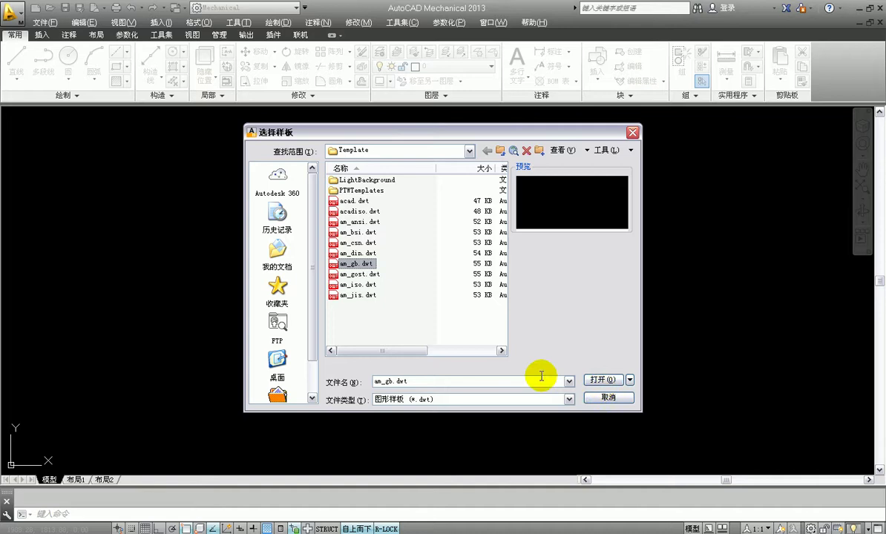
pyautogui.click(599, 380)
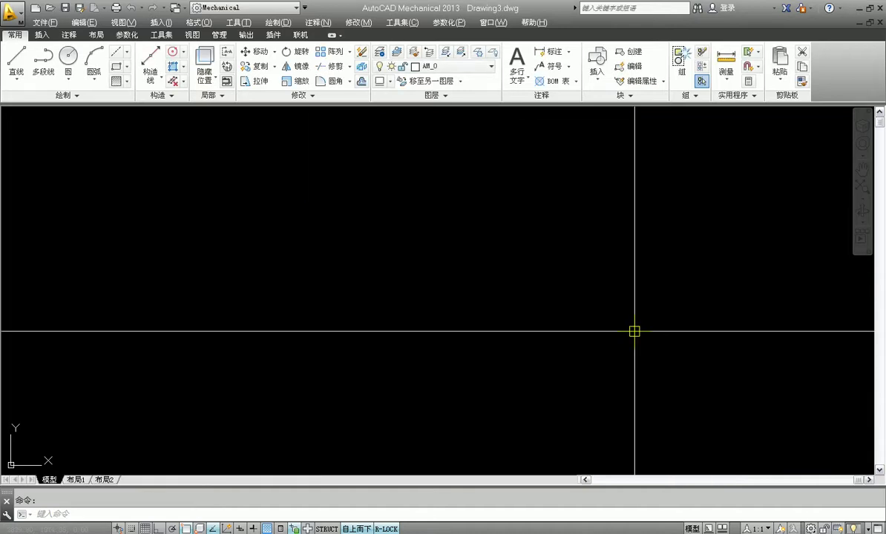
pyautogui.click(449, 514)
# Apply the GB standard (metric, 1:1 scale) from the AM:标准 options.
pyautogui.write('op')
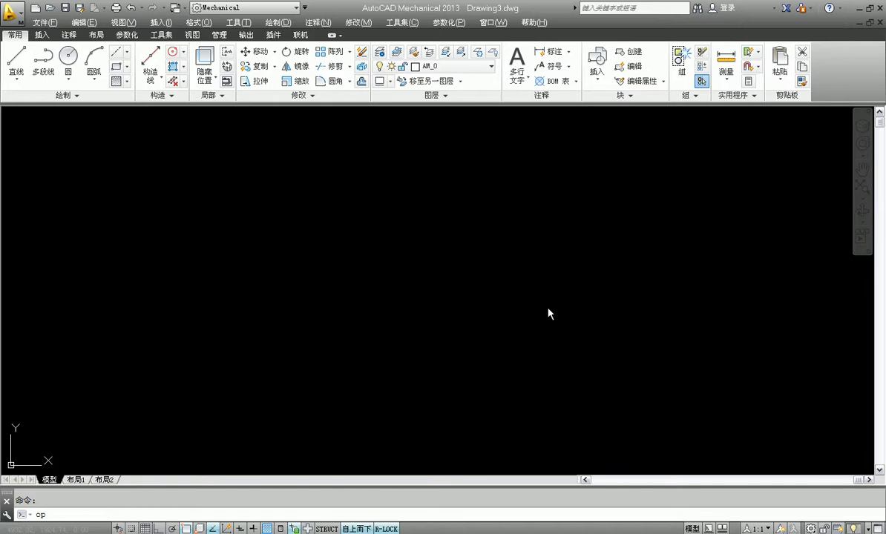
pyautogui.press('Return')
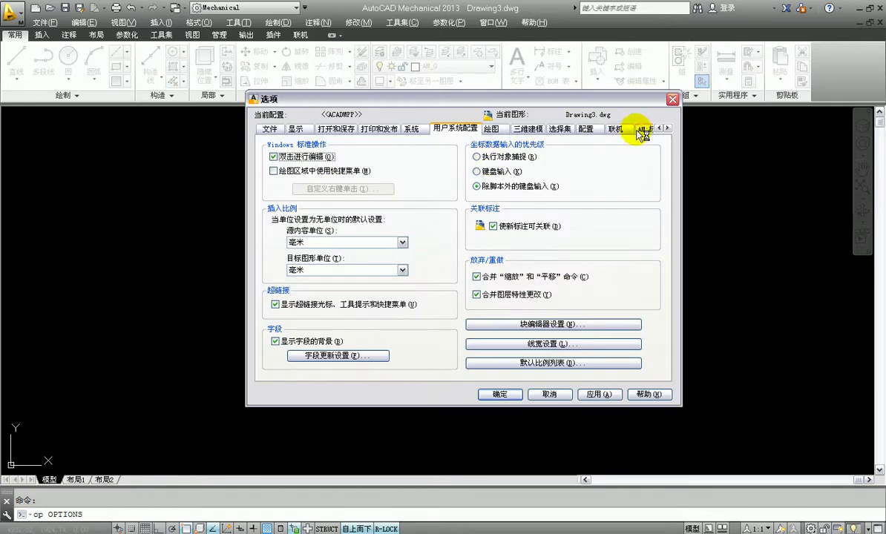
pyautogui.click(643, 130)
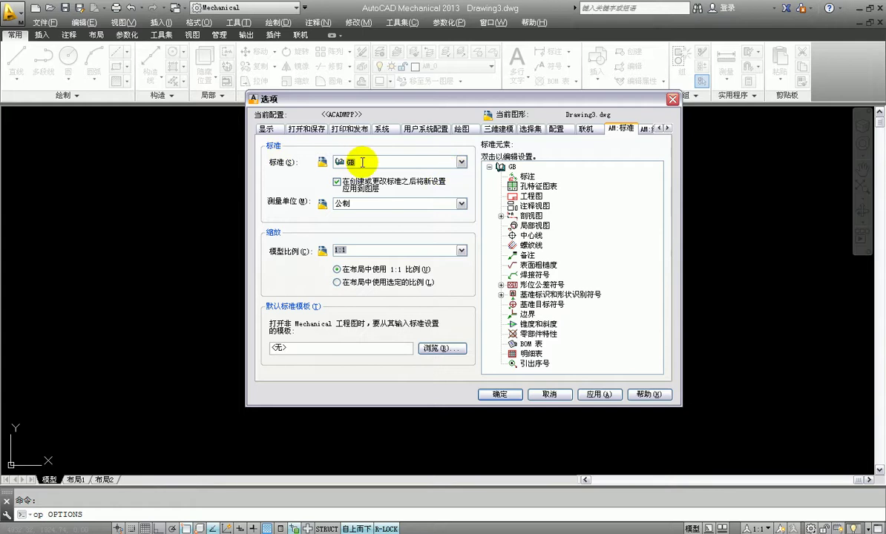
pyautogui.click(599, 394)
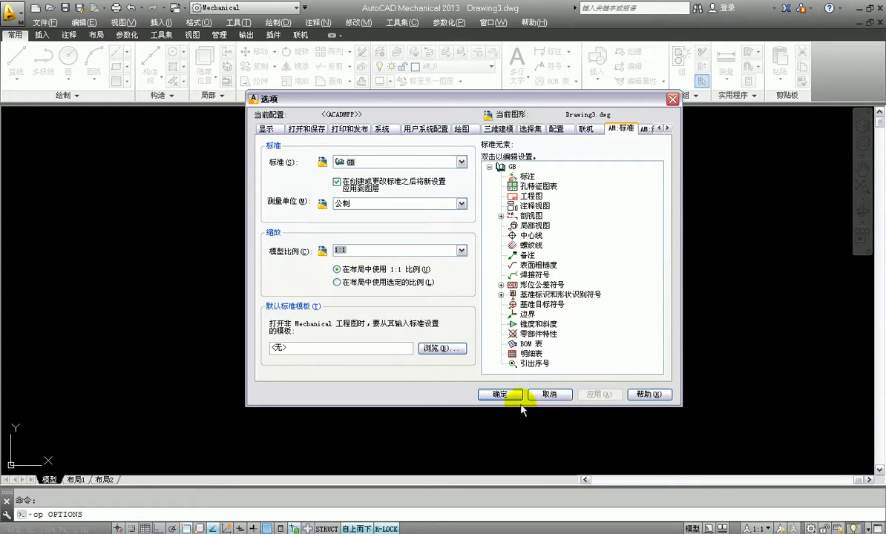
pyautogui.click(505, 394)
# Save the drawing as V型座.dwg in the D:\02 folder.
pyautogui.hotkey('ctrl', 's')
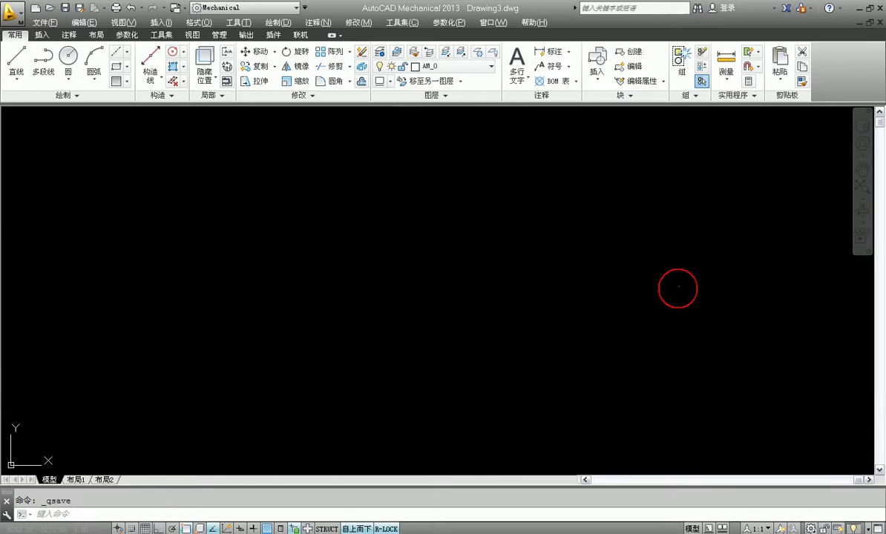
pyautogui.click(276, 283)
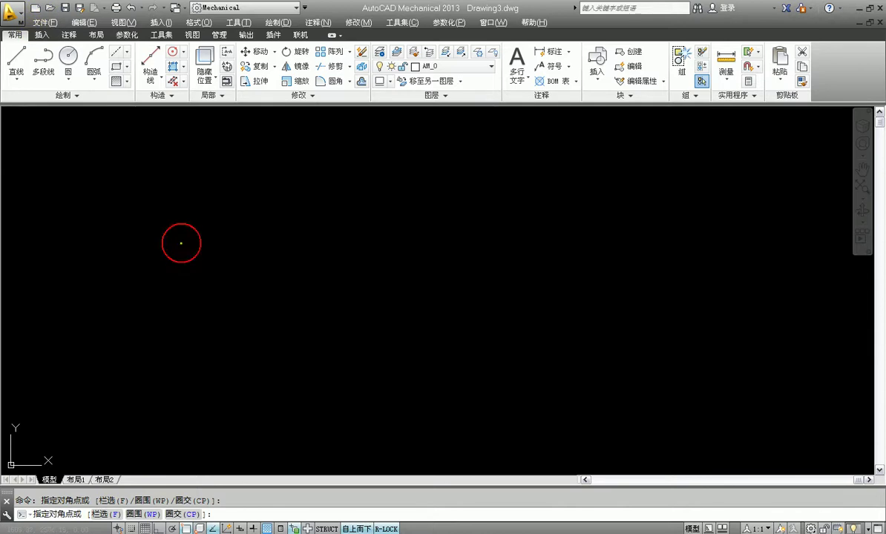
pyautogui.hotkey('ctrl', 's')
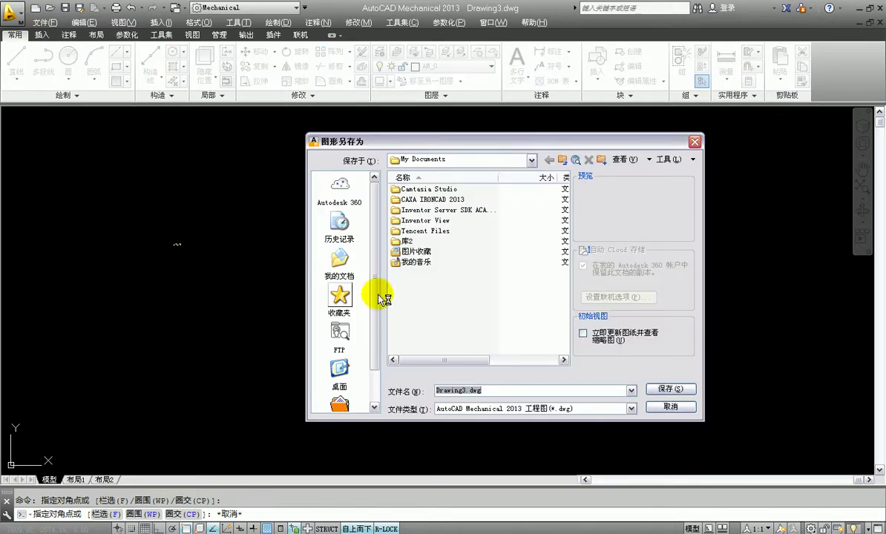
pyautogui.click(530, 161)
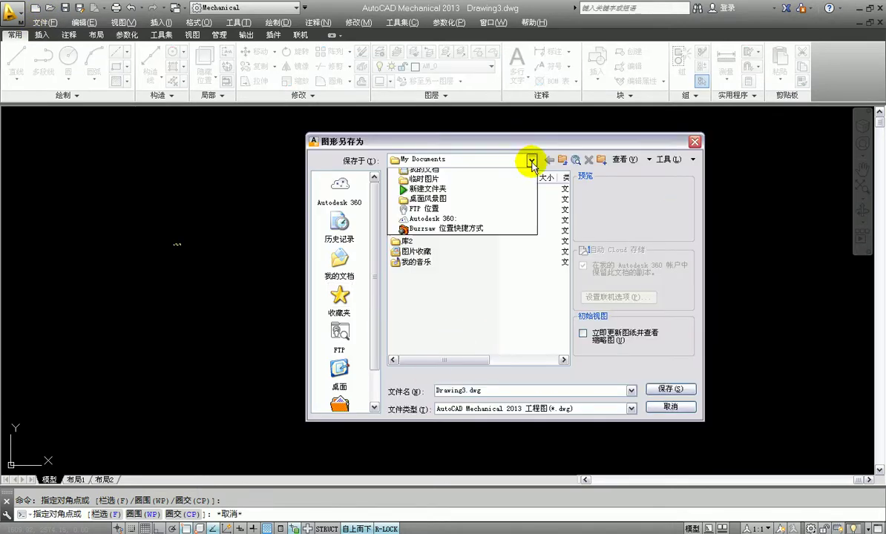
pyautogui.click(492, 252)
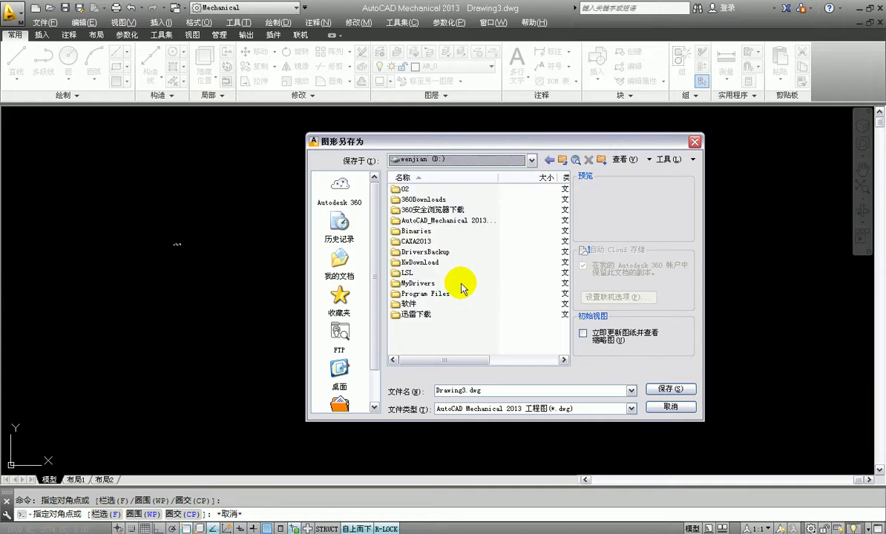
pyautogui.doubleClick(393, 185)
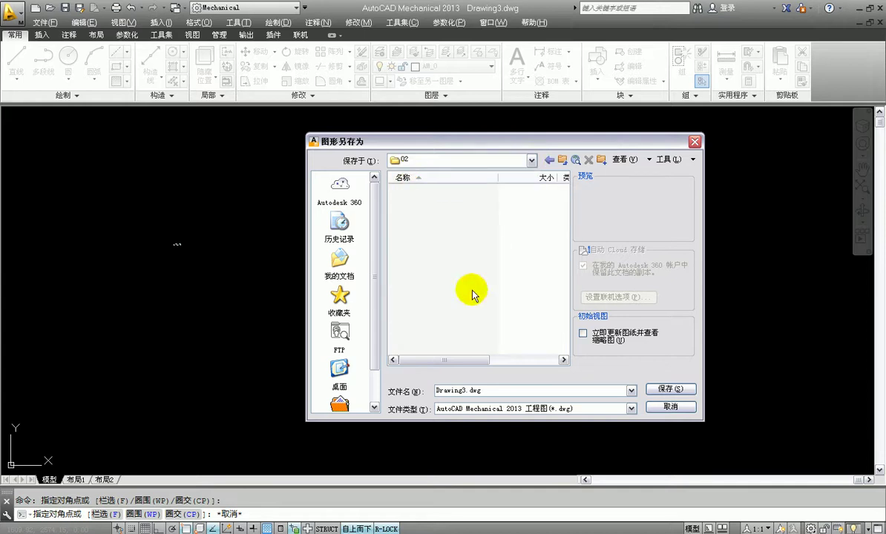
pyautogui.doubleClick(503, 386)
pyautogui.write('V型座')
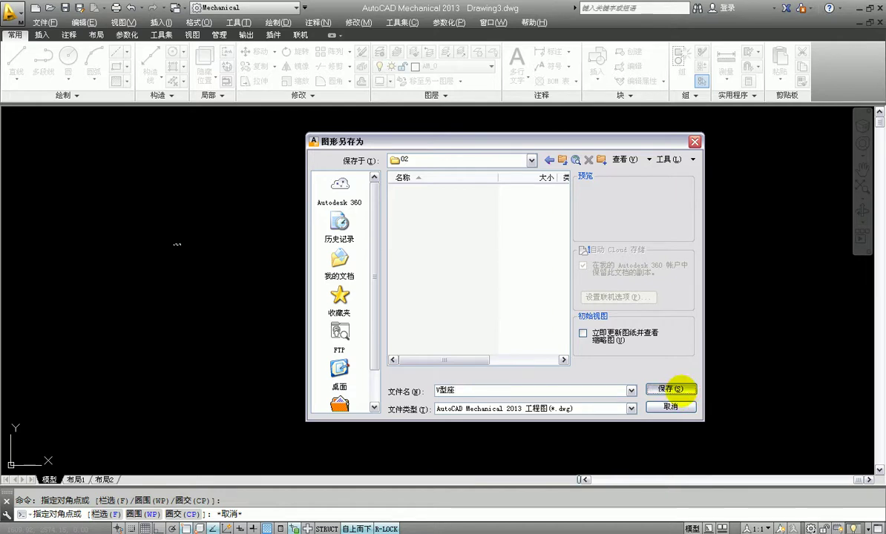
pyautogui.click(677, 389)
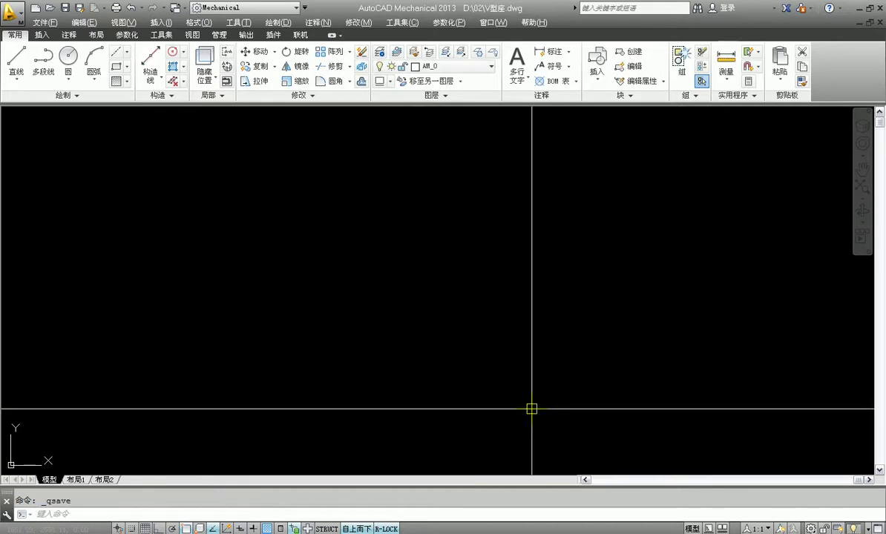
pyautogui.press('Escape')
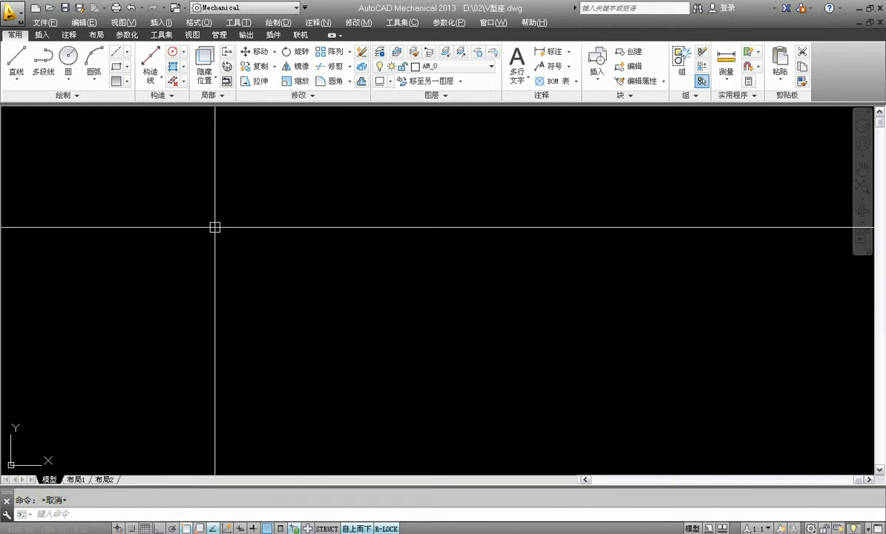
# Draw a 20-unit vertical 对称线 centerline with Ortho on.
pyautogui.click(19, 73)
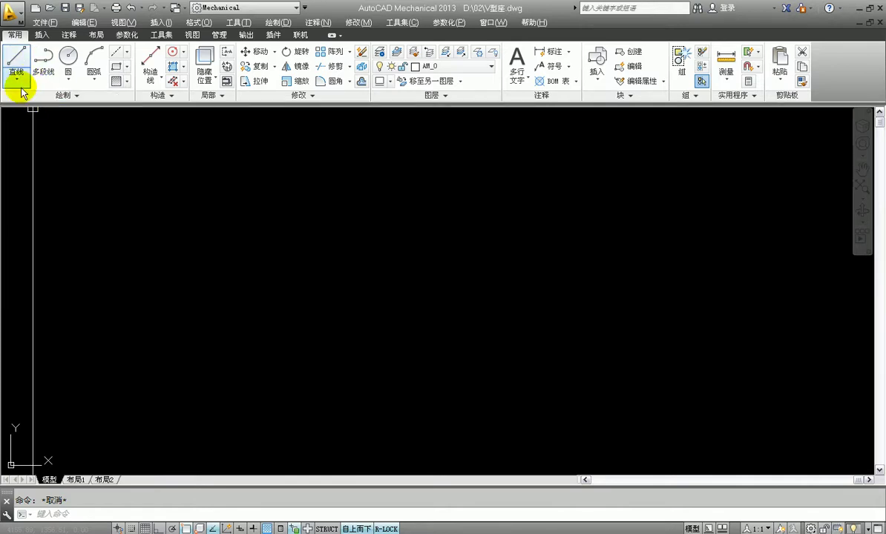
pyautogui.click(18, 84)
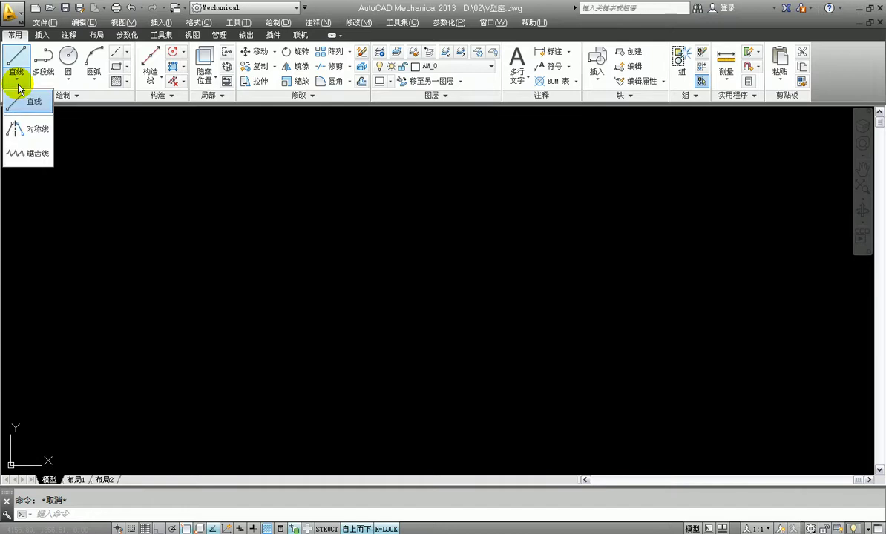
pyautogui.click(32, 133)
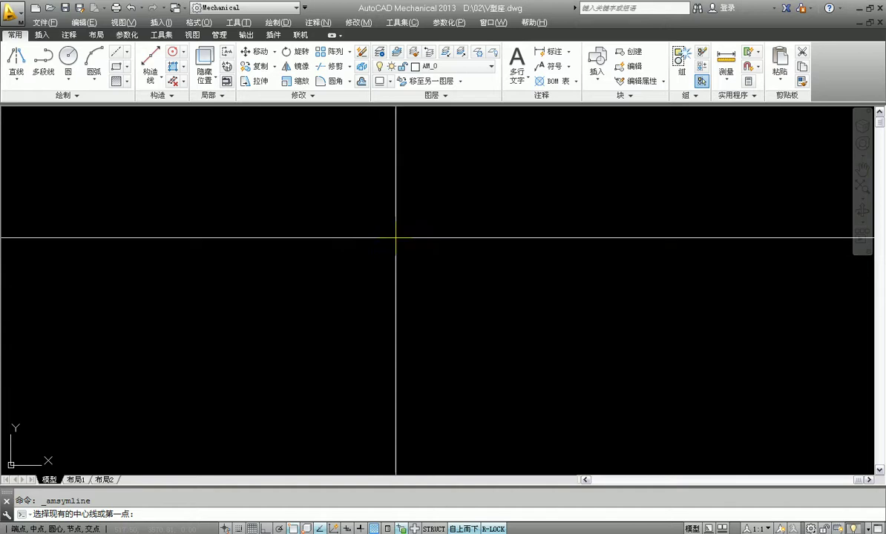
pyautogui.click(382, 218)
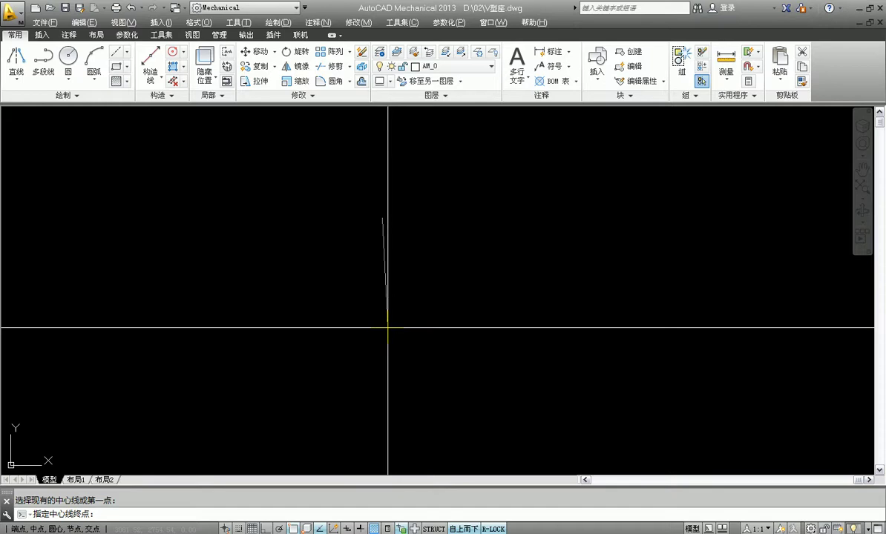
pyautogui.press('F8')
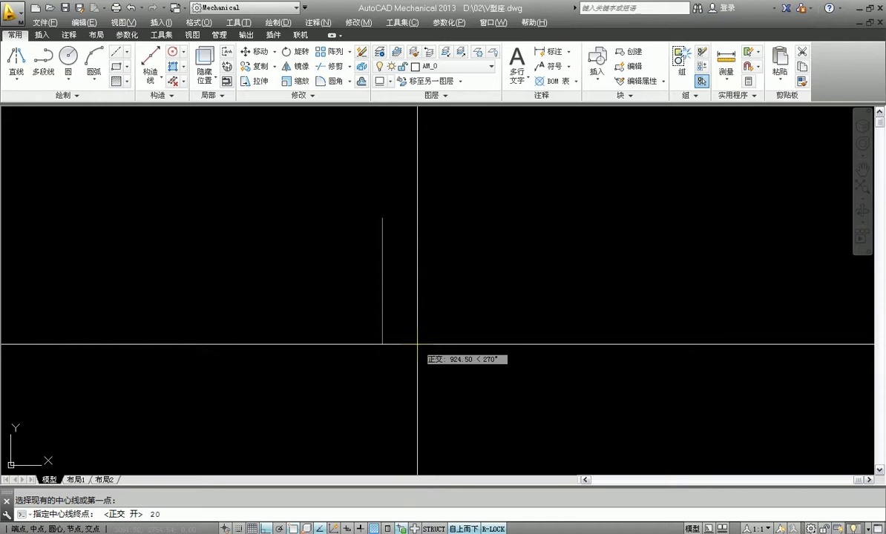
pyautogui.press('Return')
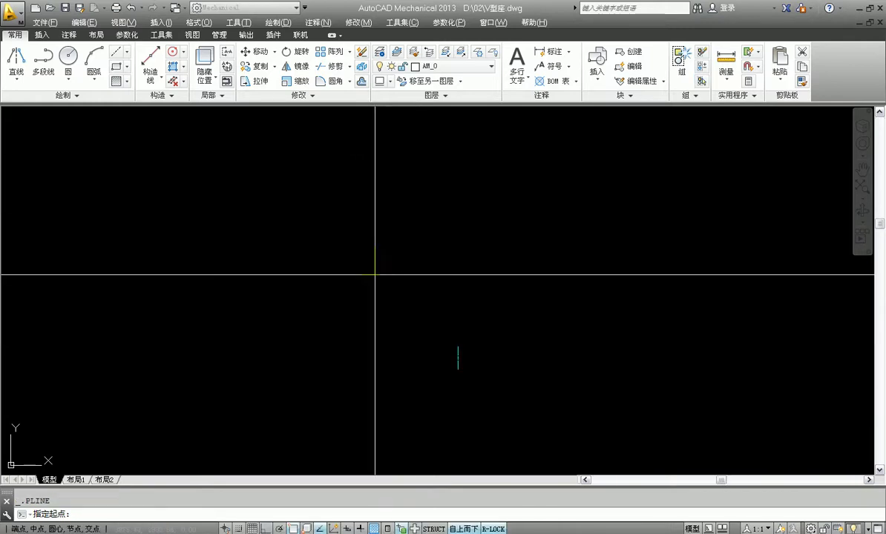
# Turn on Nearest object snap alongside endpoint, midpoint, center, node and intersection.
pyautogui.scroll(2, 372, 244)
pyautogui.scroll(3, 469, 251)
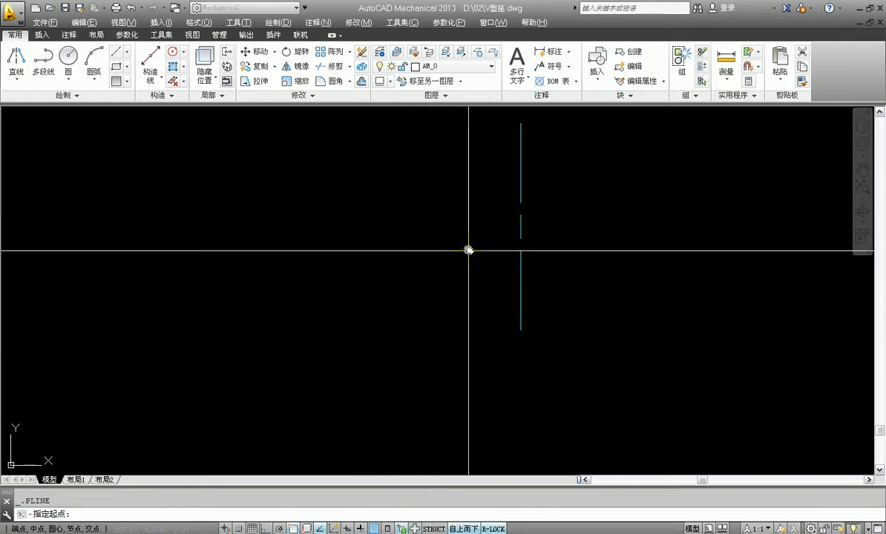
pyautogui.moveTo(468, 251); pyautogui.dragTo(432, 293, button='middle')
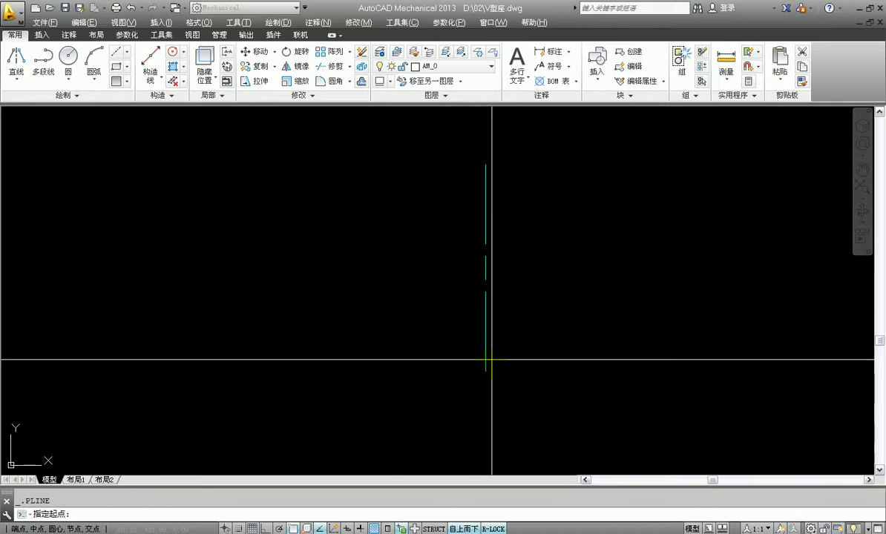
pyautogui.moveTo(492, 360); pyautogui.dragTo(457, 373, button='middle')
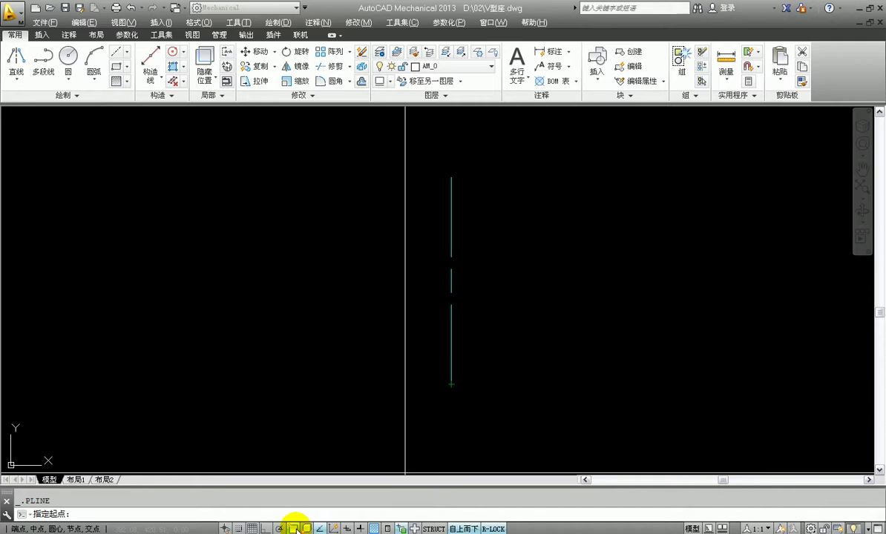
pyautogui.rightClick(305, 528)
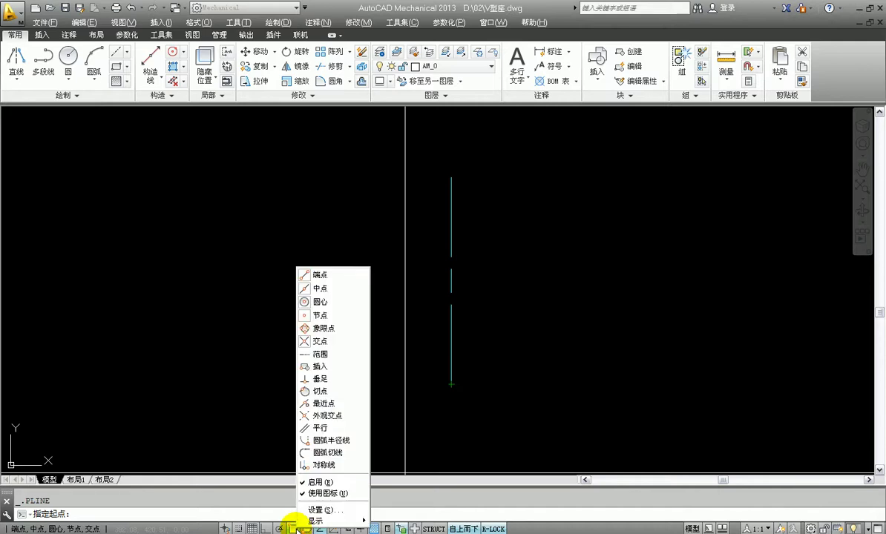
pyautogui.click(319, 510)
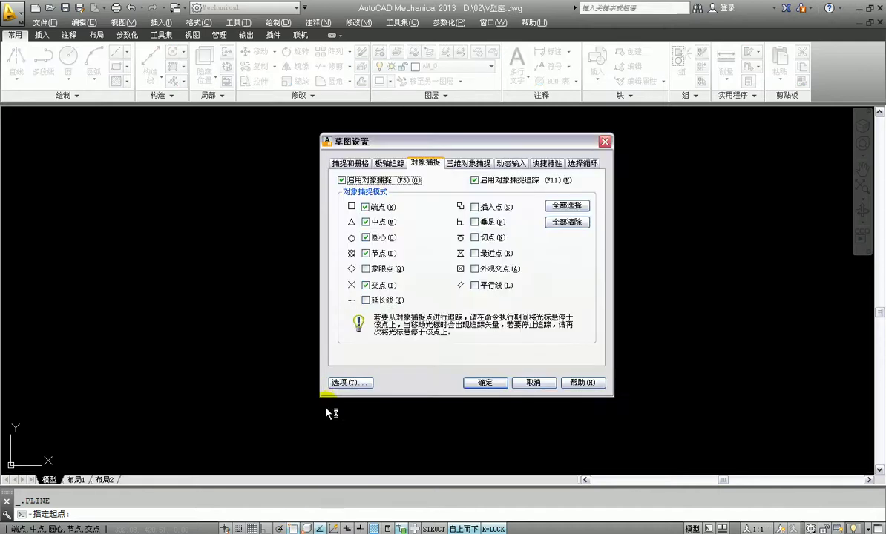
pyautogui.click(490, 256)
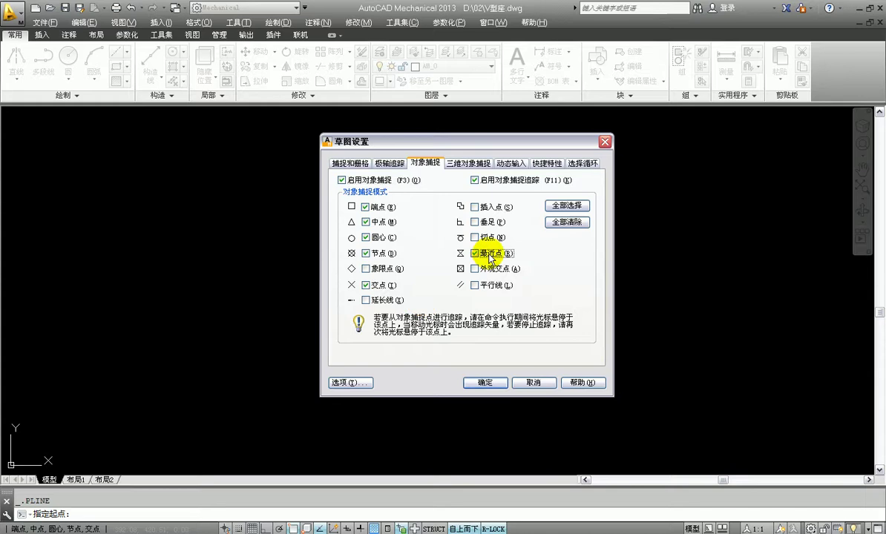
pyautogui.click(485, 382)
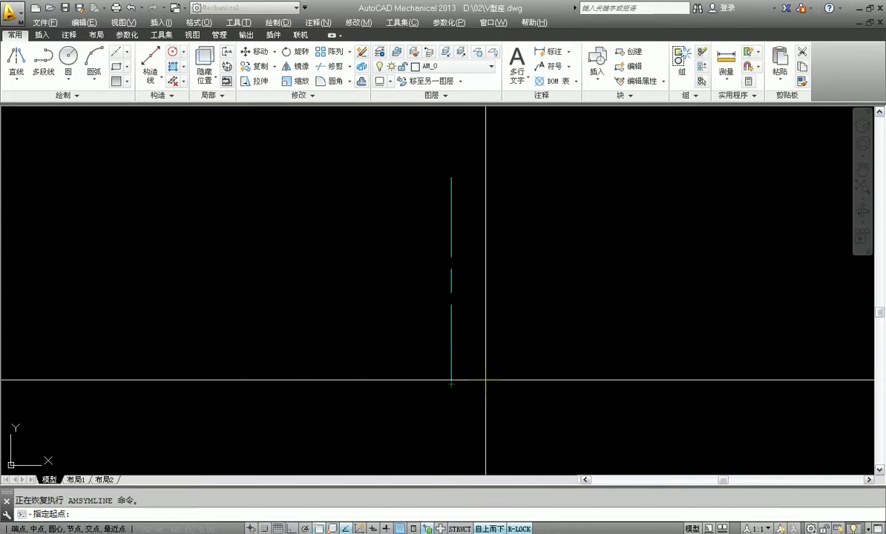
# Draw the symmetric stepped base from the centerline: 16 bottom, 5 up, 6 inward, 11 up.
pyautogui.click(451, 361)
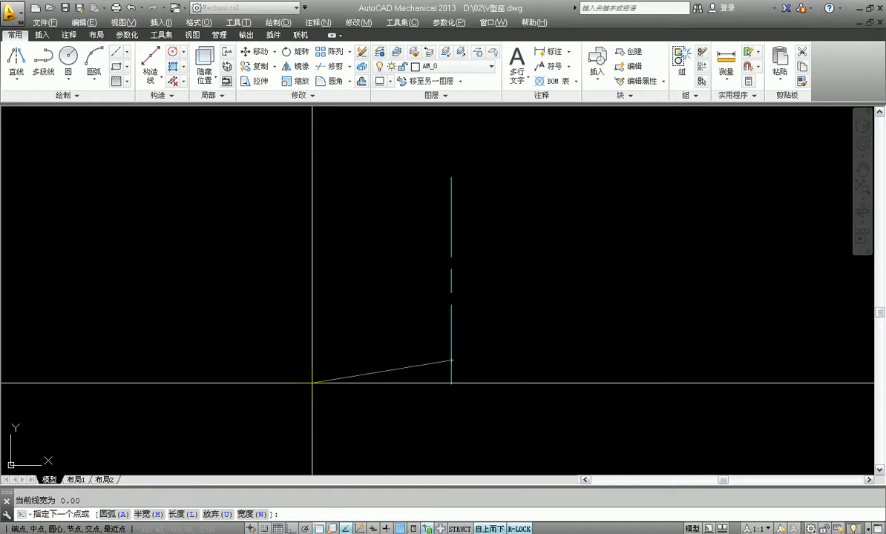
pyautogui.press('F8')
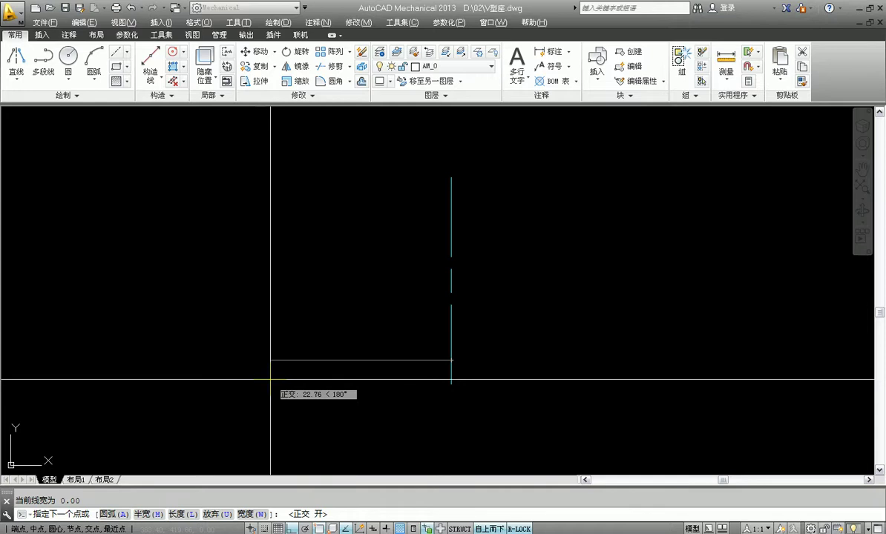
pyautogui.write('16')
pyautogui.press('Return')
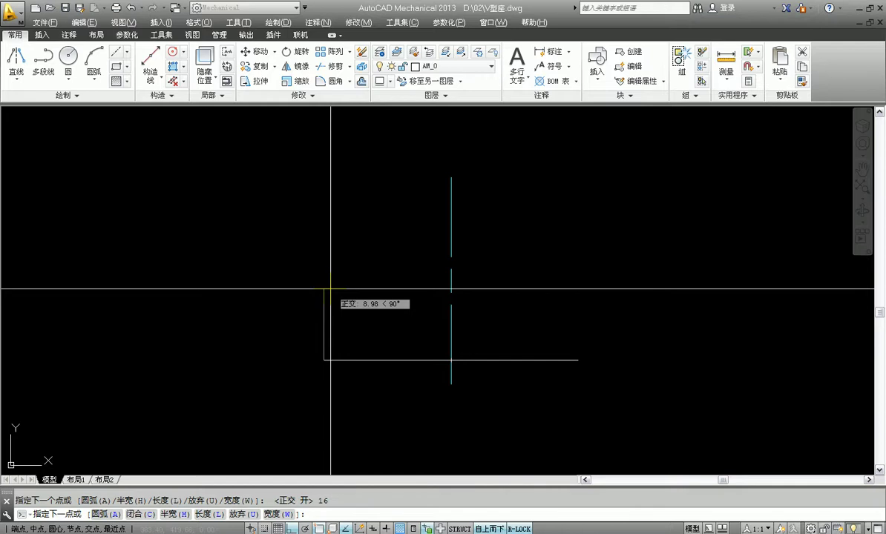
pyautogui.press('Return')
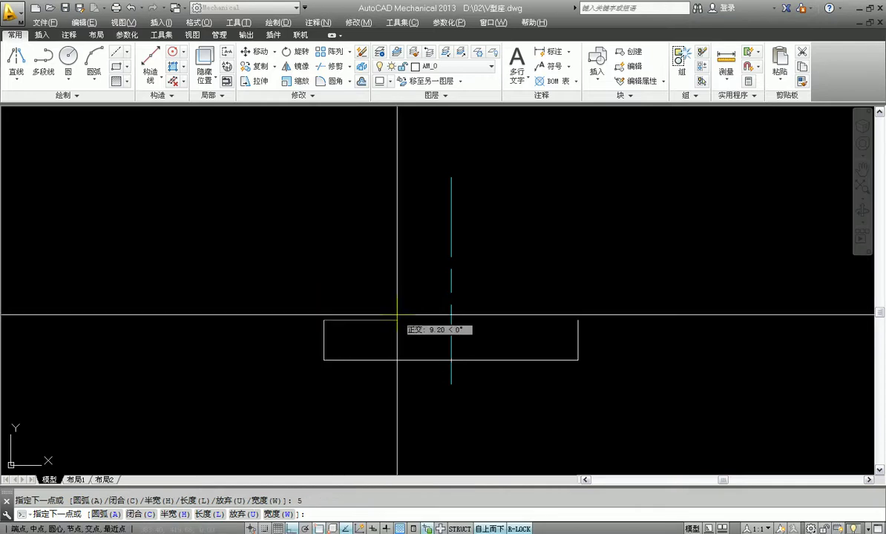
pyautogui.write('6')
pyautogui.press('Return')
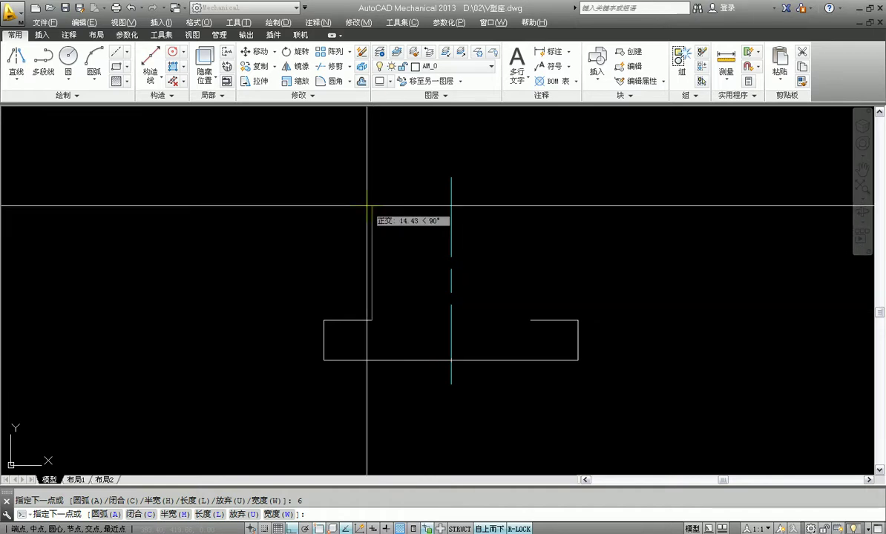
pyautogui.write('11')
pyautogui.press('Return')
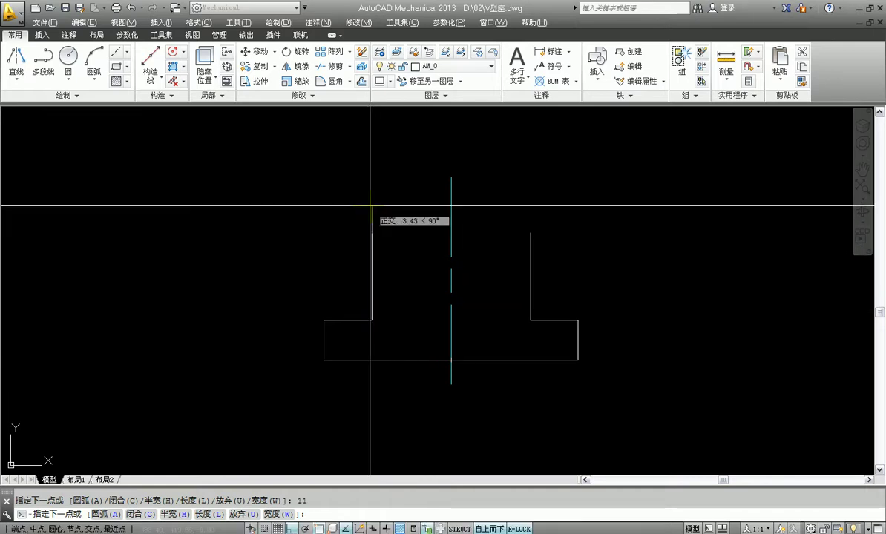
pyautogui.scroll(1, 369, 206)
pyautogui.scroll(3, 395, 237)
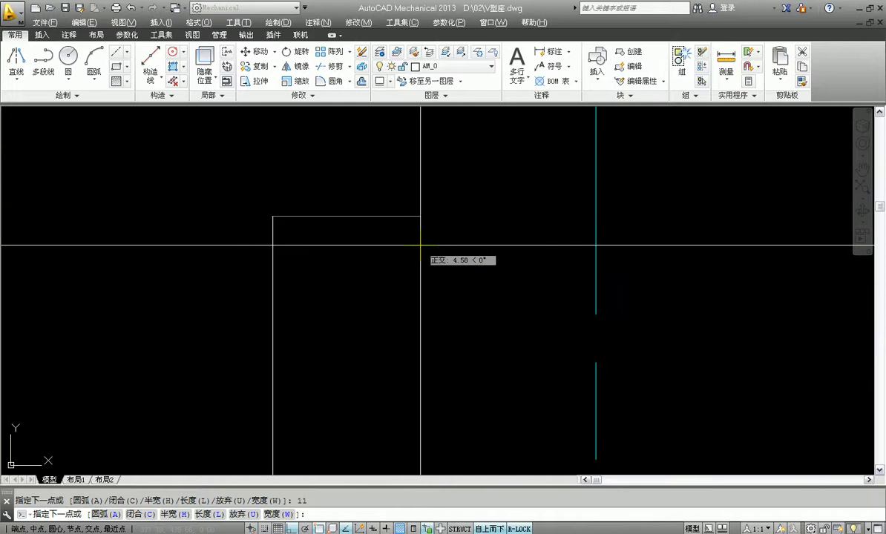
pyautogui.write('4')
# Add the 4-unit top flat and the 6.7 groove flank at -63°.
pyautogui.press('Return')
pyautogui.write('@6.7<-63')
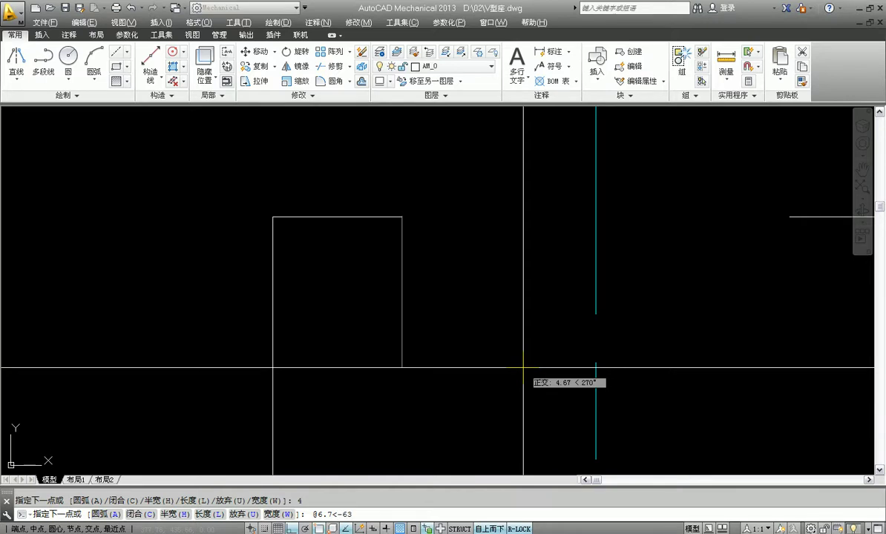
pyautogui.press('Return')
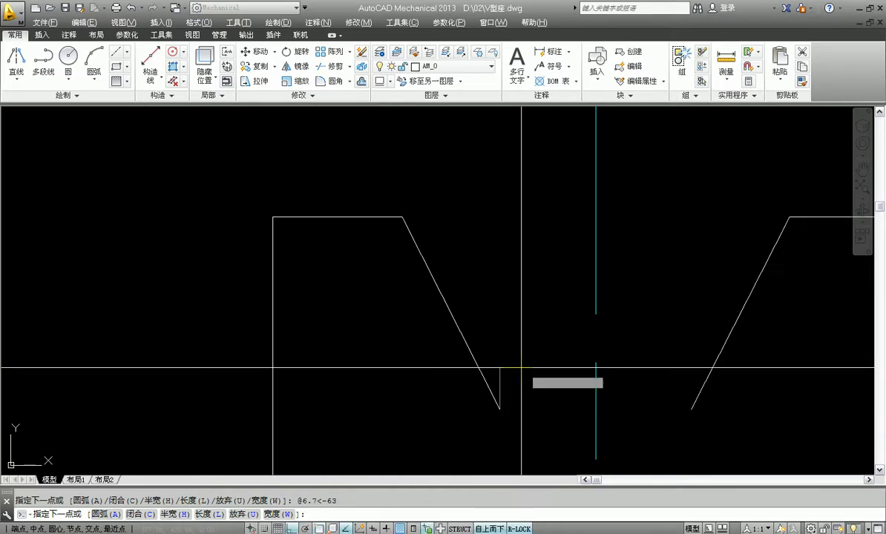
pyautogui.scroll(-3, 523, 366)
pyautogui.scroll(1, 477, 357)
pyautogui.scroll(4, 476, 356)
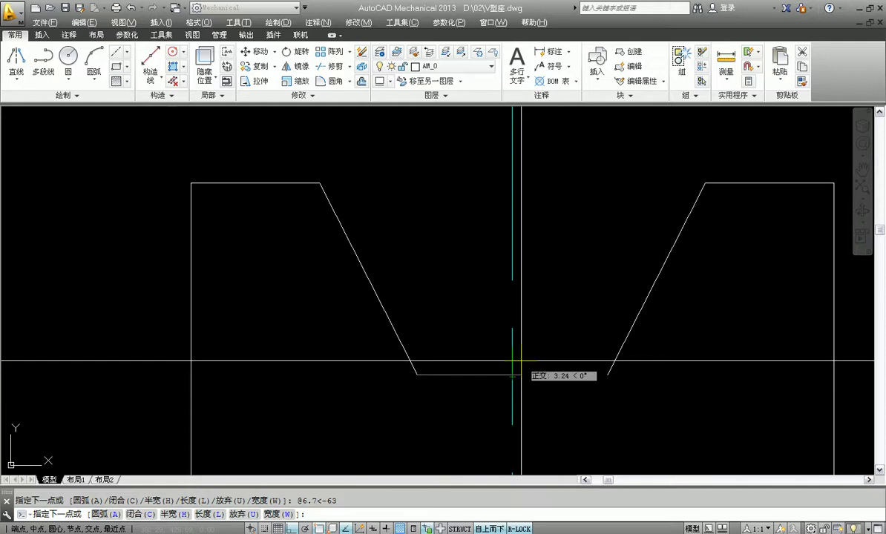
pyautogui.write('per')
# End the groove bottom perpendicular on the centerline, finishing the outline polyline.
pyautogui.press('Return')
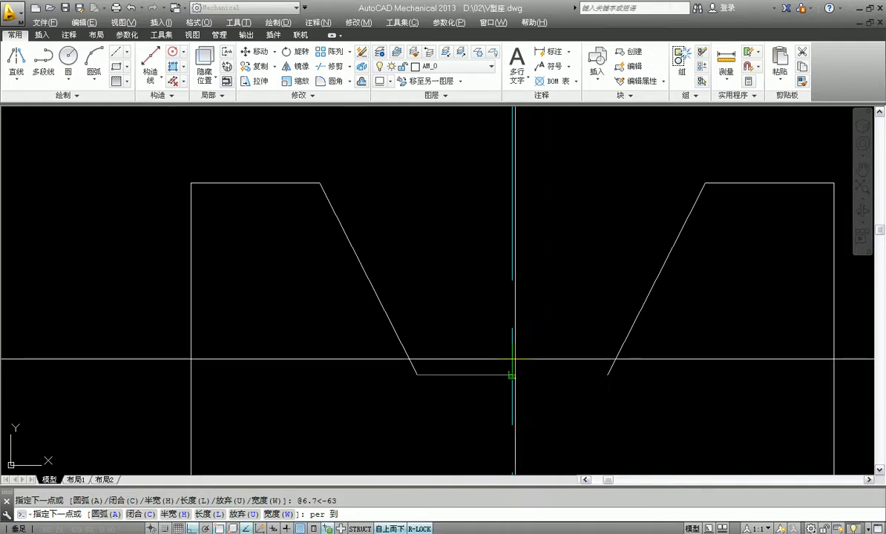
pyautogui.click(512, 371)
pyautogui.press('Return')
pyautogui.scroll(-4, 512, 401)
pyautogui.moveTo(518, 390)
pyautogui.mouseDown(button='middle')
pyautogui.moveTo(466, 322)
pyautogui.moveTo(460, 329)
pyautogui.mouseUp(button='middle')
pyautogui.scroll(2, 466, 323)
pyautogui.press('Escape')
pyautogui.moveTo(499, 297); pyautogui.dragTo(500, 312, button='middle')
pyautogui.write('d')
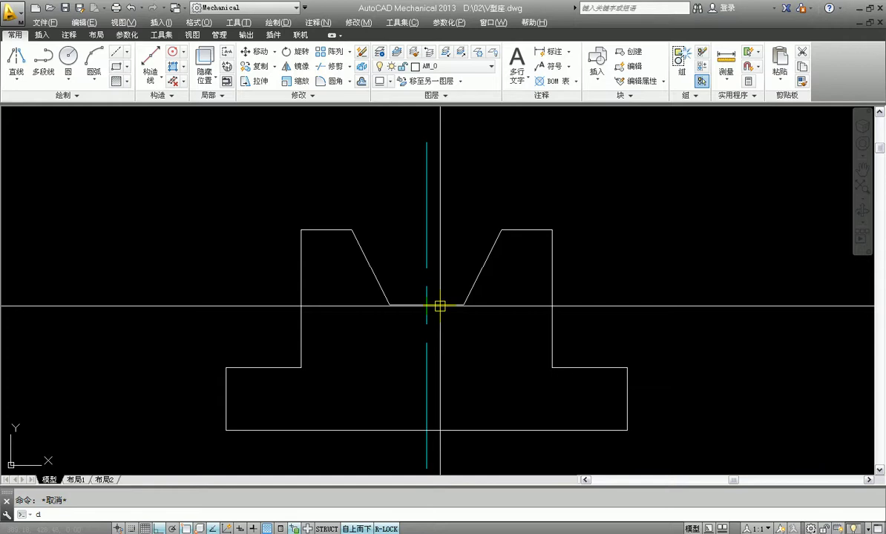
# Check the 2.96 groove-bottom width with a temporary linear dimension.
pyautogui.write('li')
pyautogui.press('Return')
pyautogui.click(389, 305)
pyautogui.click(426, 305)
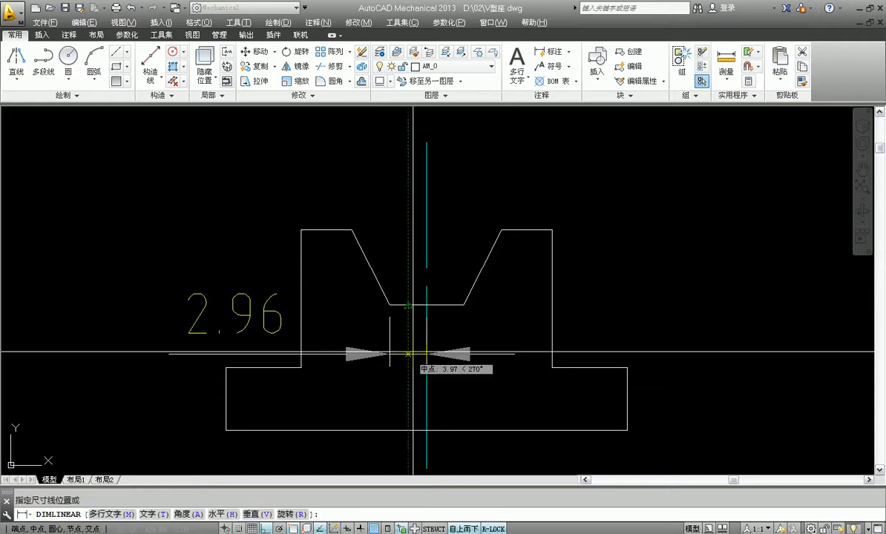
pyautogui.press('Escape')
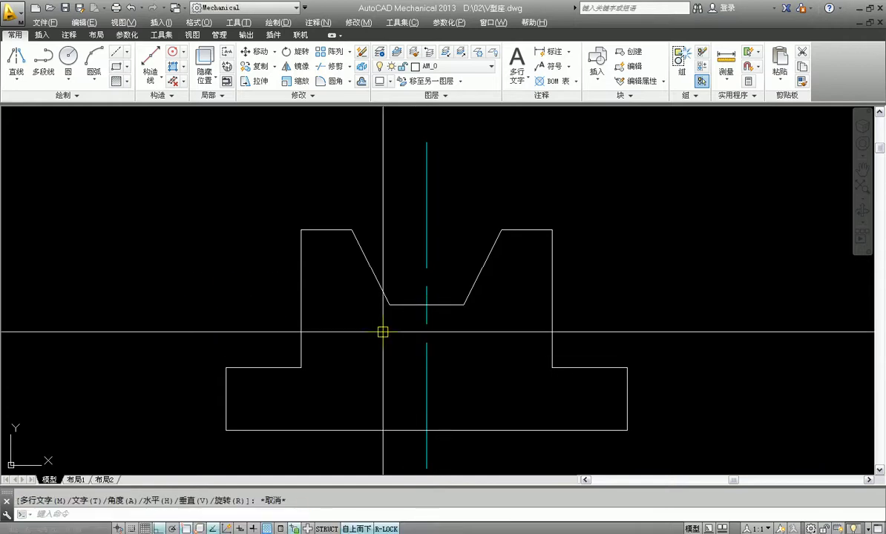
pyautogui.press('Return')
# Check the slanted flank length with a temporary aligned dimension.
pyautogui.press('Return')
pyautogui.press('Escape')
pyautogui.write('ds')
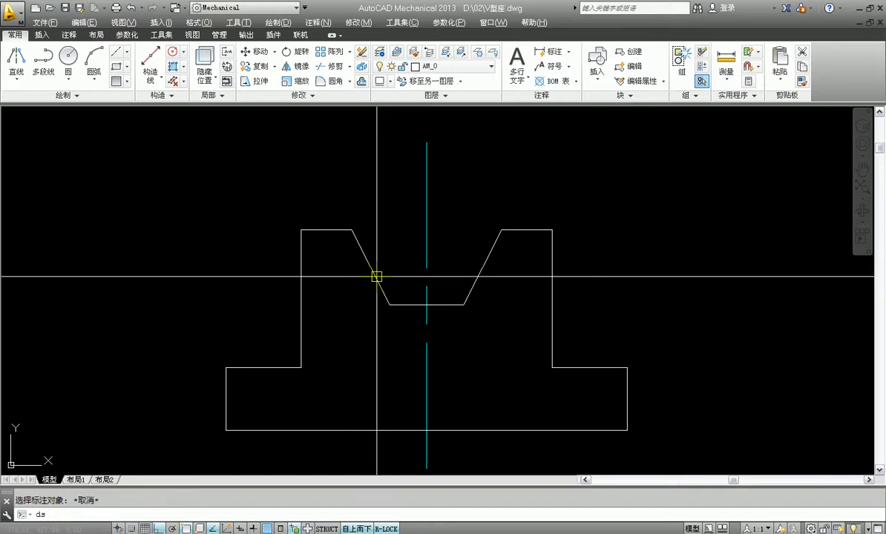
pyautogui.press('Escape')
pyautogui.write('d')
pyautogui.press('Return')
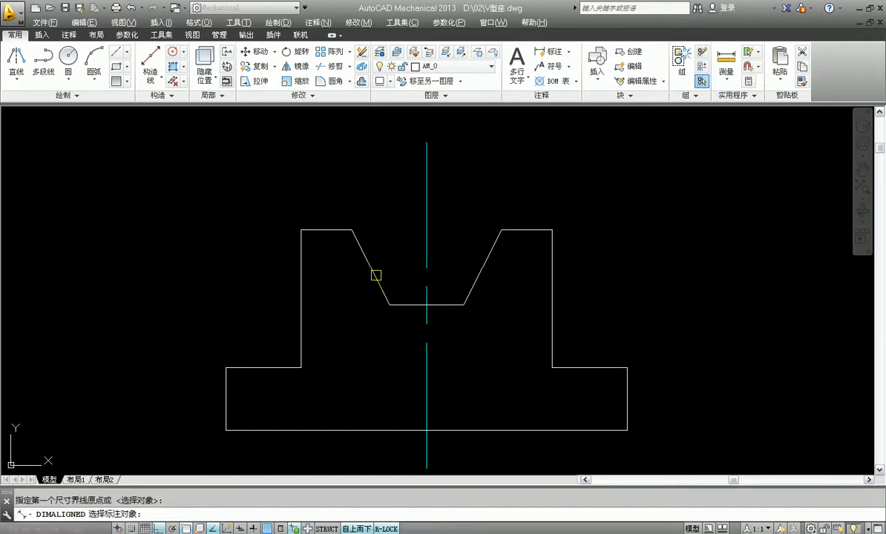
pyautogui.click(374, 274)
pyautogui.scroll(-4, 401, 257)
pyautogui.moveTo(401, 257); pyautogui.dragTo(396, 300, button='middle')
pyautogui.press('Escape')
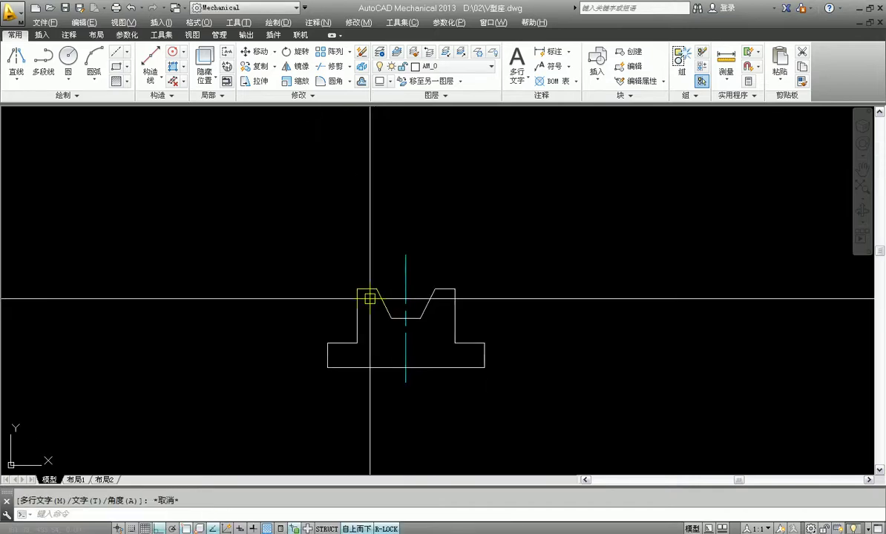
pyautogui.scroll(6, 370, 295)
# Check the 63° flank angle with a temporary angular dimension.
pyautogui.write('n')
pyautogui.press('Return')
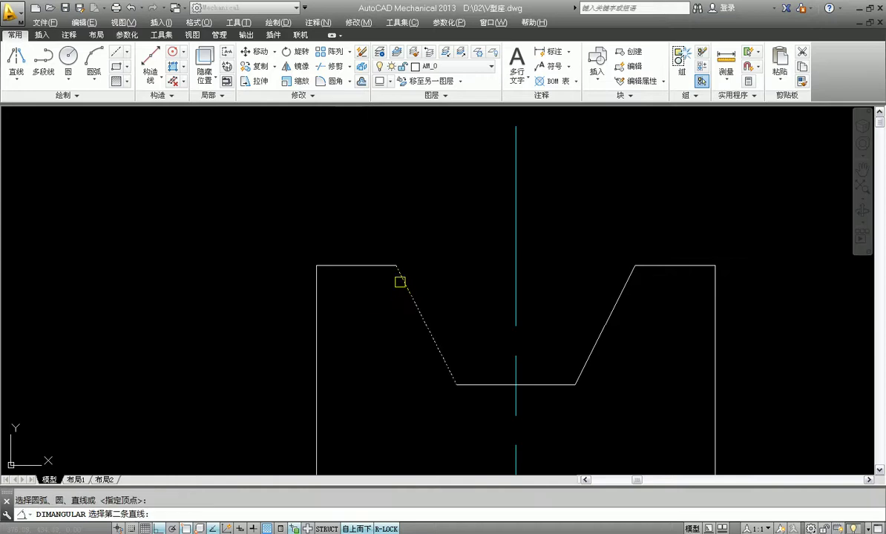
pyautogui.click(390, 263)
pyautogui.scroll(-5, 564, 327)
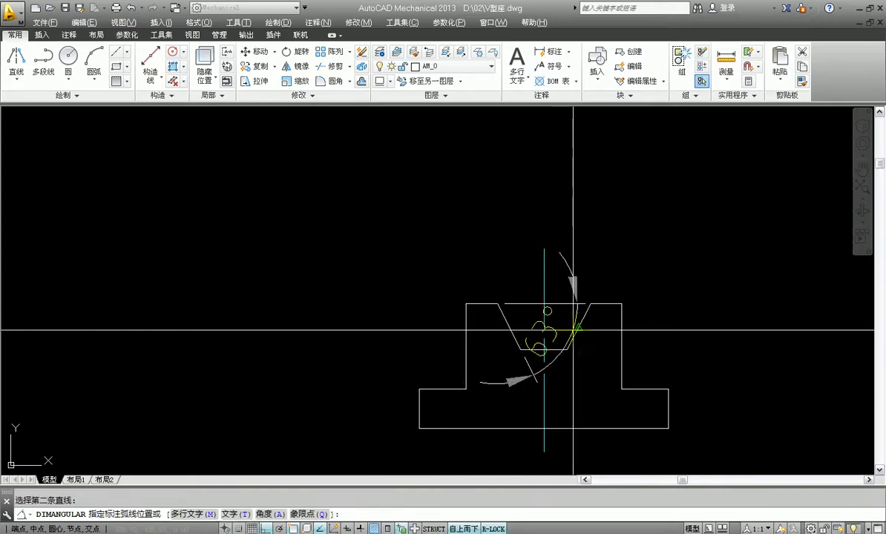
pyautogui.press('Escape')
pyautogui.scroll(4, 492, 319)
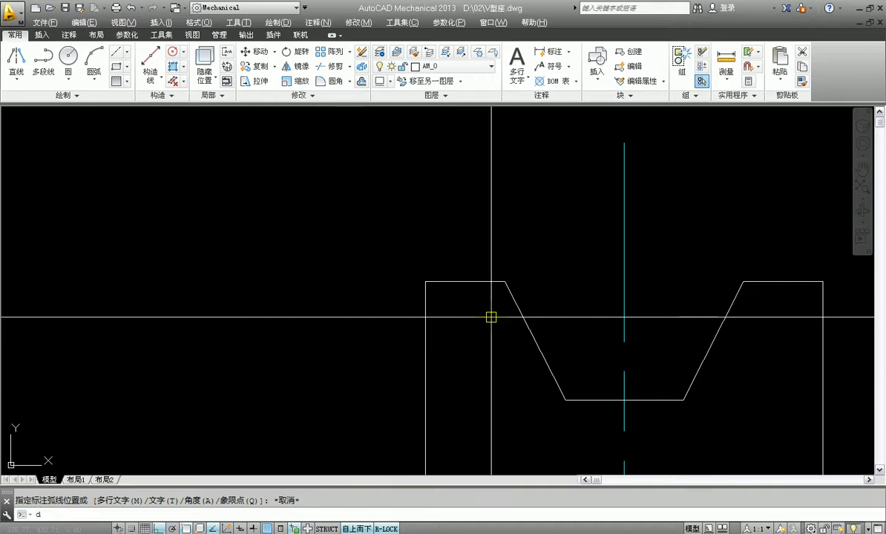
# Preview a vertical dimension on the top edge, then discard it.
pyautogui.click(470, 285)
pyautogui.scroll(-3, 470, 238)
pyautogui.scroll(2, 463, 256)
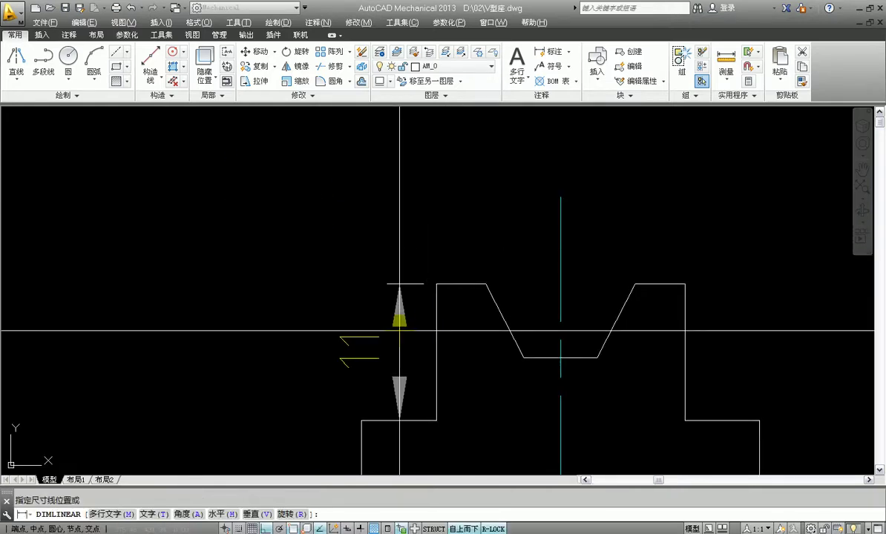
pyautogui.moveTo(399, 330); pyautogui.dragTo(424, 292, button='middle')
pyautogui.press('Escape')
# Check the 6-unit step width and the base side height with temporary dimensions.
pyautogui.press('Return')
pyautogui.press('Return')
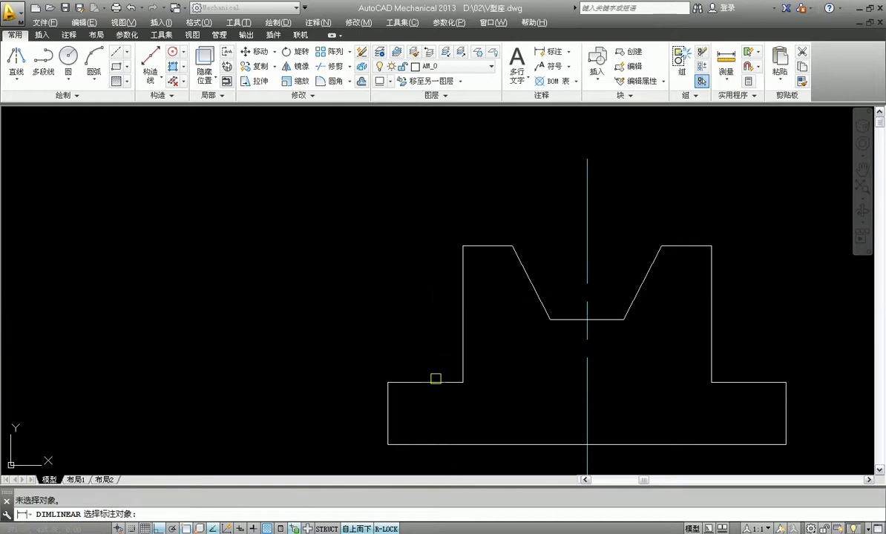
pyautogui.click(436, 379)
pyautogui.press('Escape')
pyautogui.scroll(-2, 425, 325)
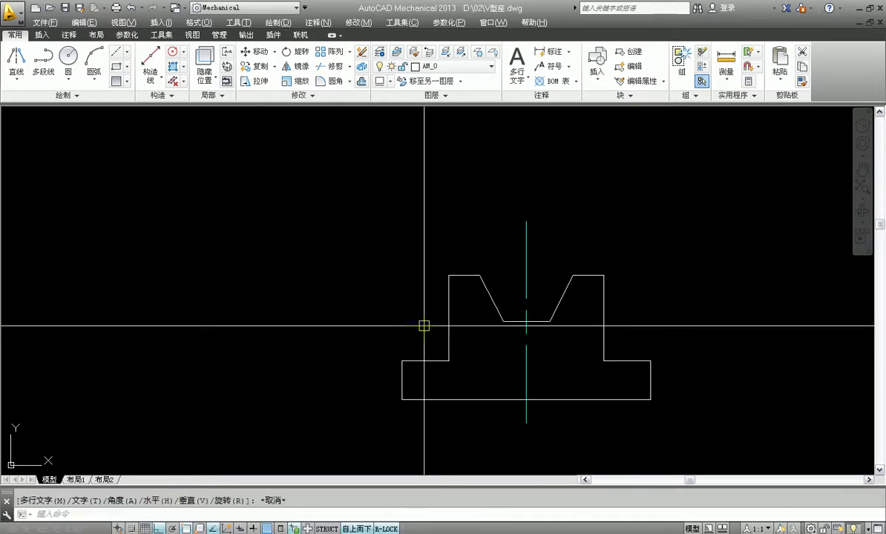
pyautogui.scroll(2, 408, 312)
pyautogui.press('Return')
# Check the 16-unit base with a temporary dimension, then save the drawing.
pyautogui.press('Return')
pyautogui.click(383, 327)
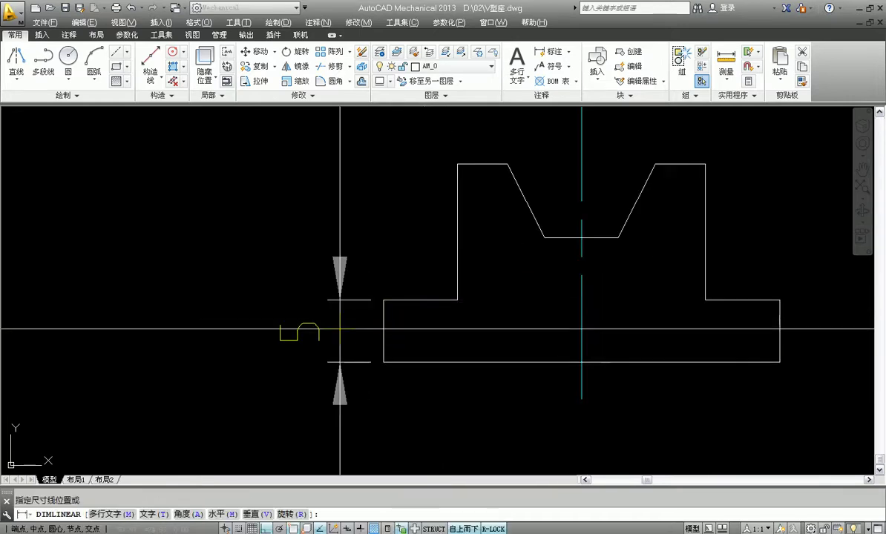
pyautogui.press('Escape')
pyautogui.press('Return')
pyautogui.press('Return')
pyautogui.click(492, 362)
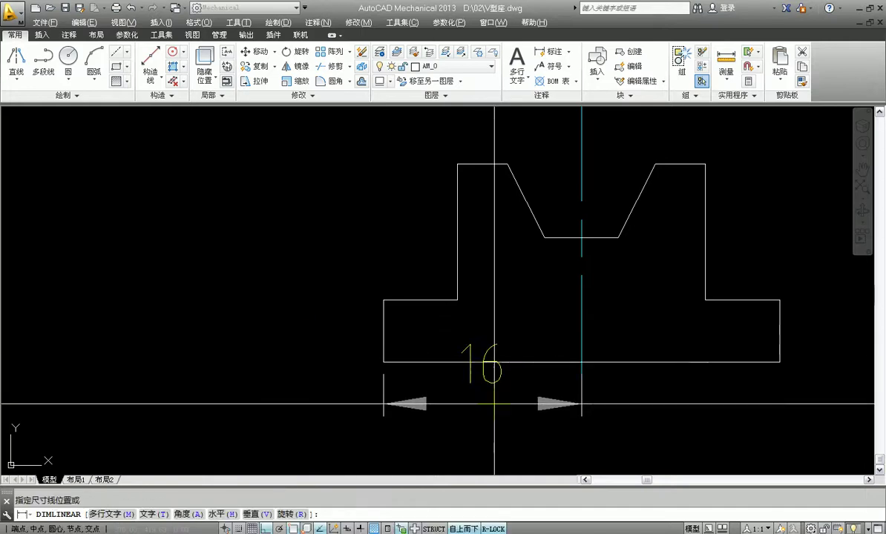
pyautogui.scroll(-2, 494, 405)
pyautogui.press('Escape')
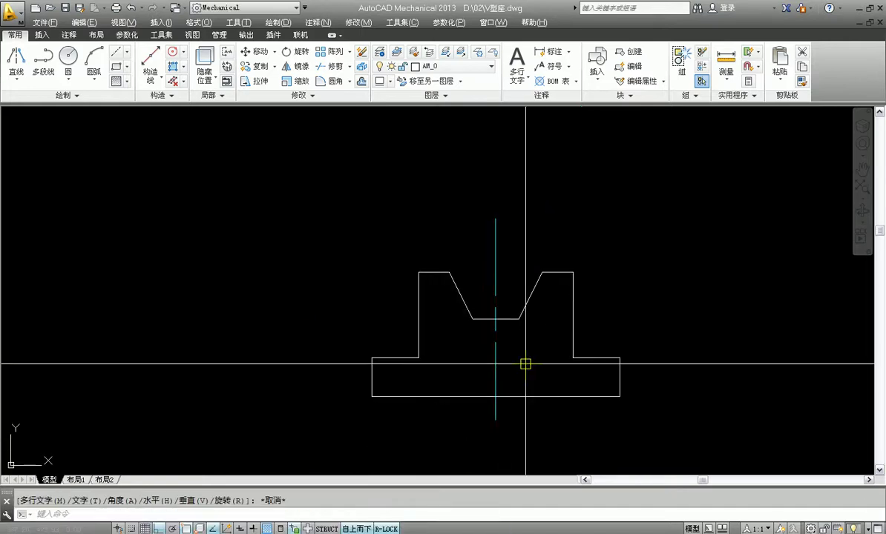
pyautogui.scroll(2, 525, 364)
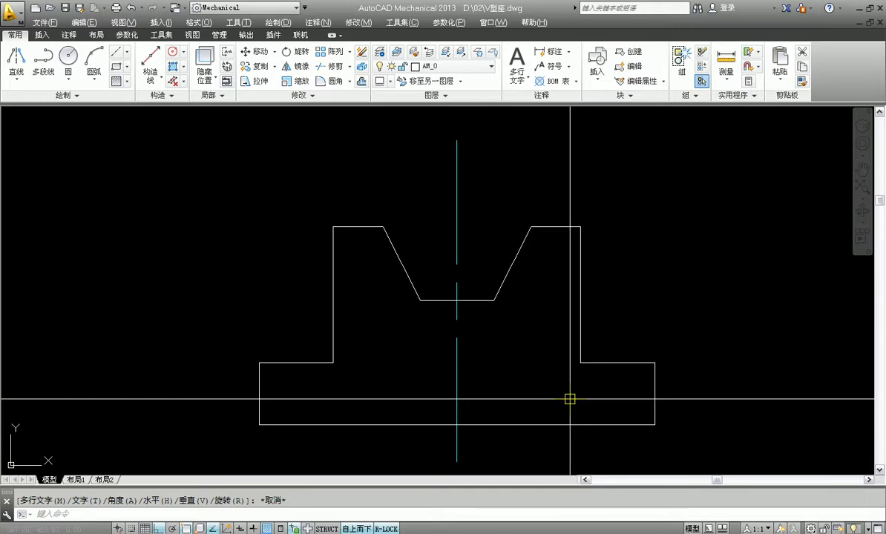
pyautogui.hotkey('ctrl', 's')
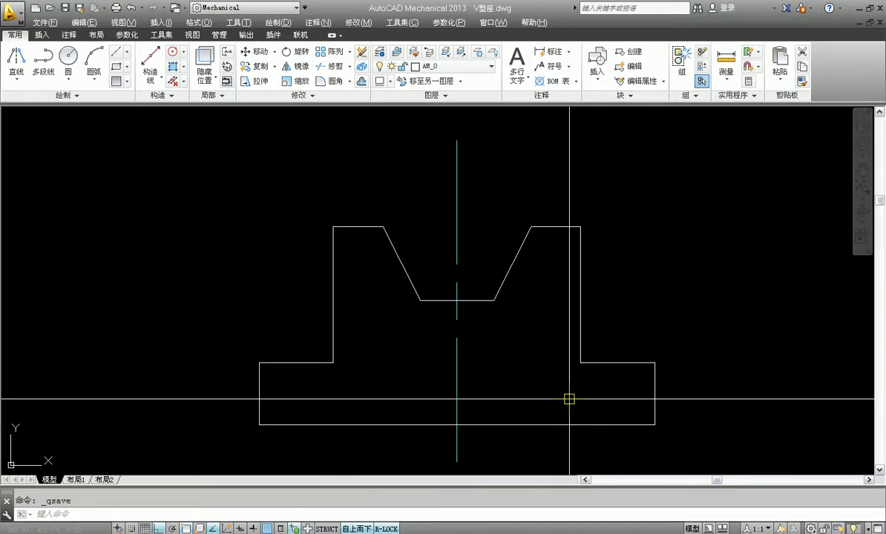